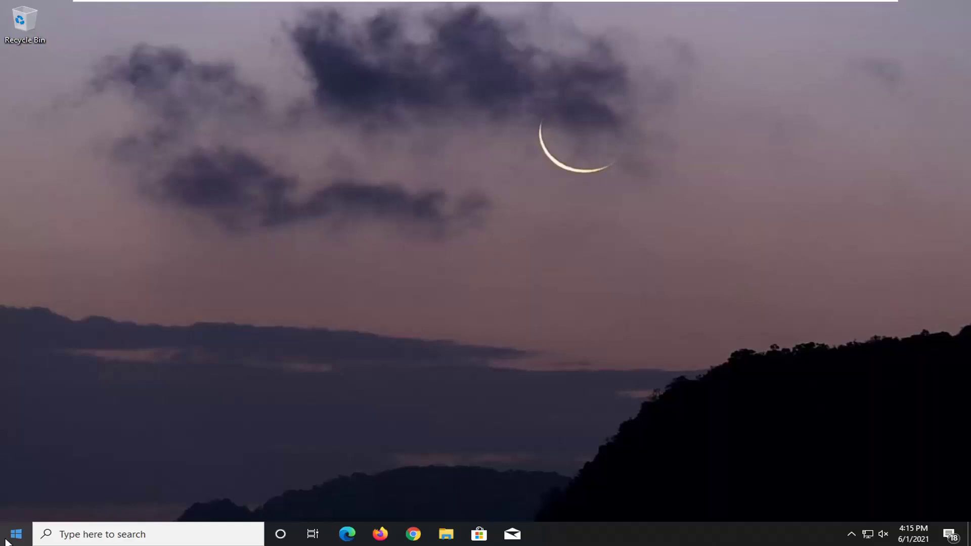
Search the Start menu for 'device manager' and launch Device Manager.
{"action": "left_click", "coordinate": [10, 541]}
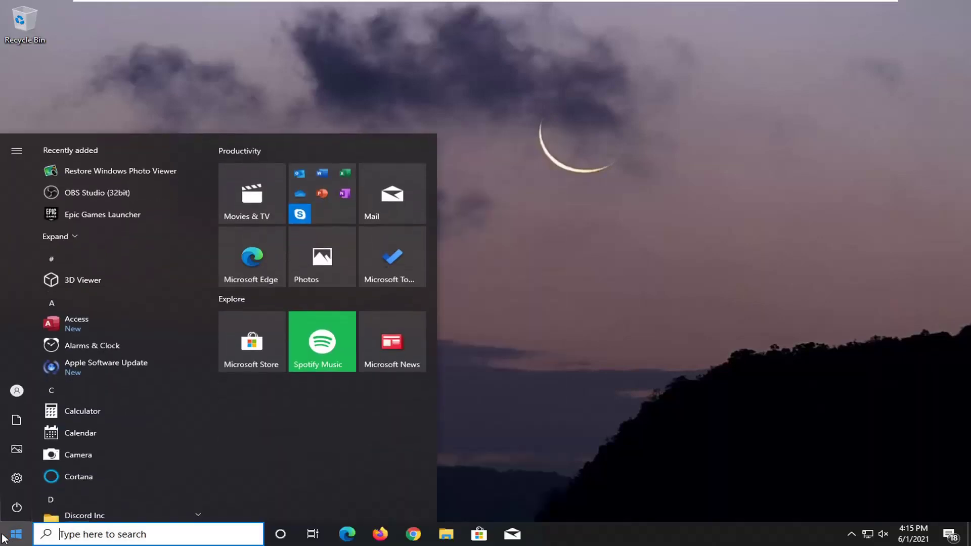
{"action": "type", "text": "device m"}
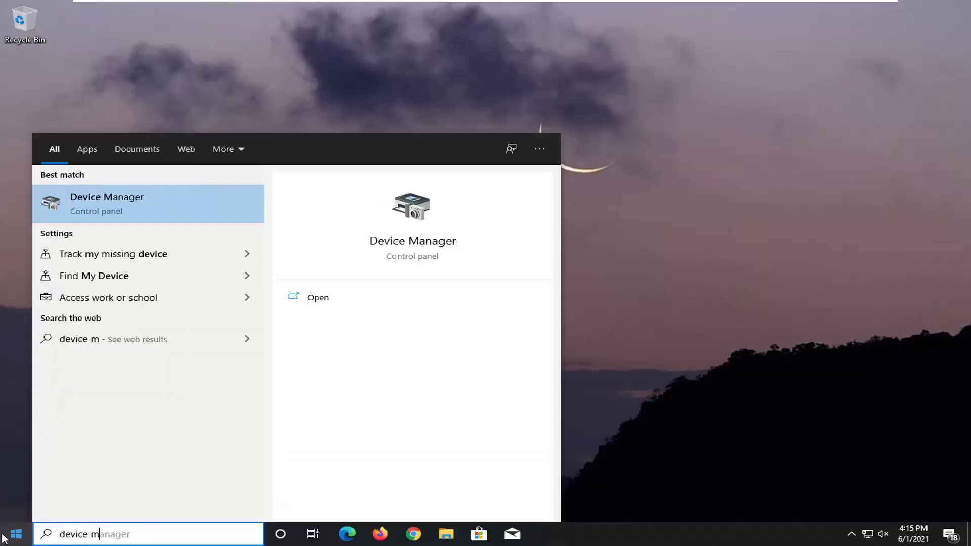
{"action": "type", "text": "anager"}
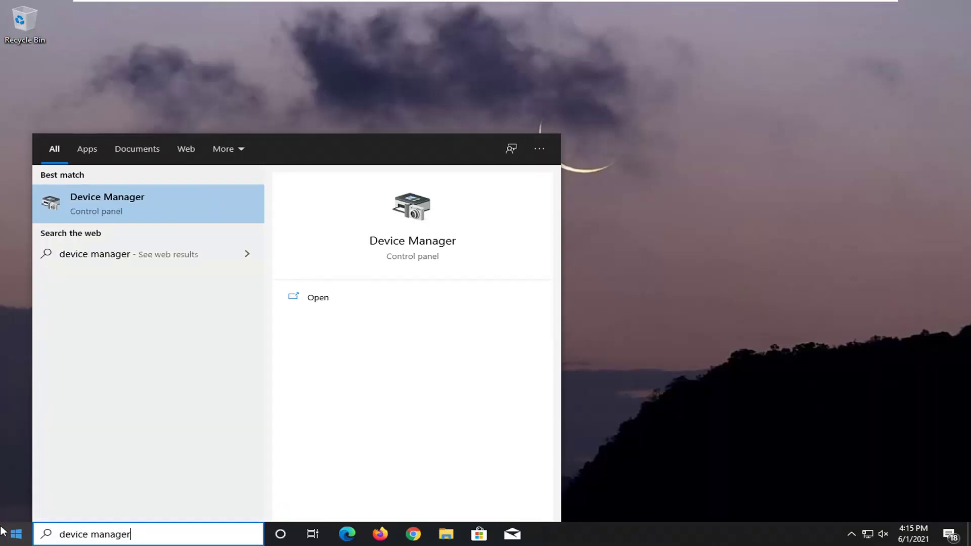
{"action": "left_click", "coordinate": [121, 207]}
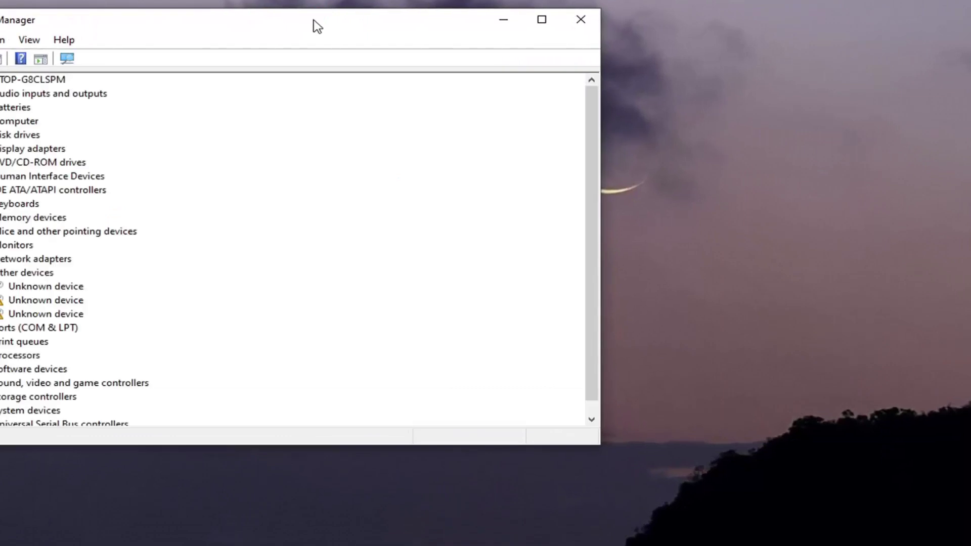
Expand Display adapters and start a driver update for the VMware SVGA 3D device.
{"action": "left_click_drag", "start_coordinate": [317, 26], "coordinate": [527, 48]}
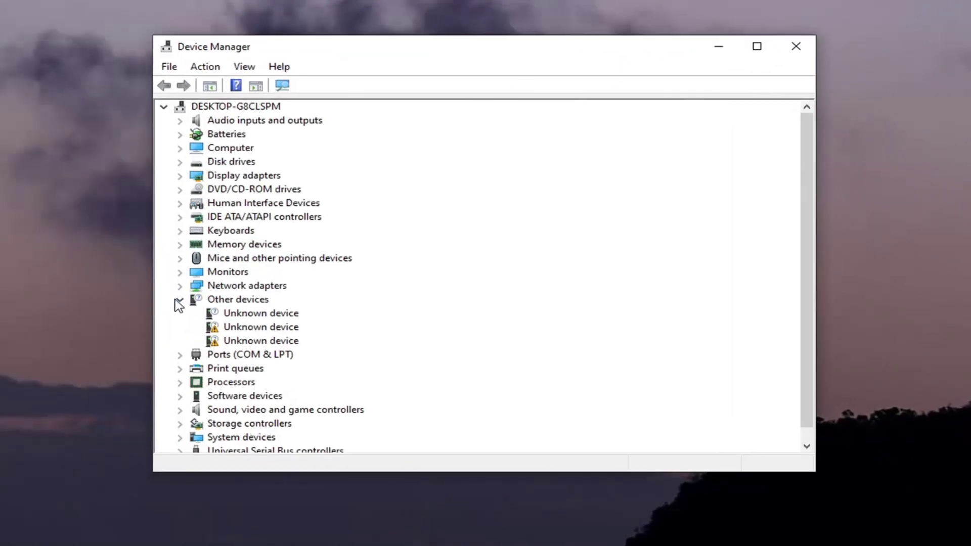
{"action": "left_click", "coordinate": [179, 300]}
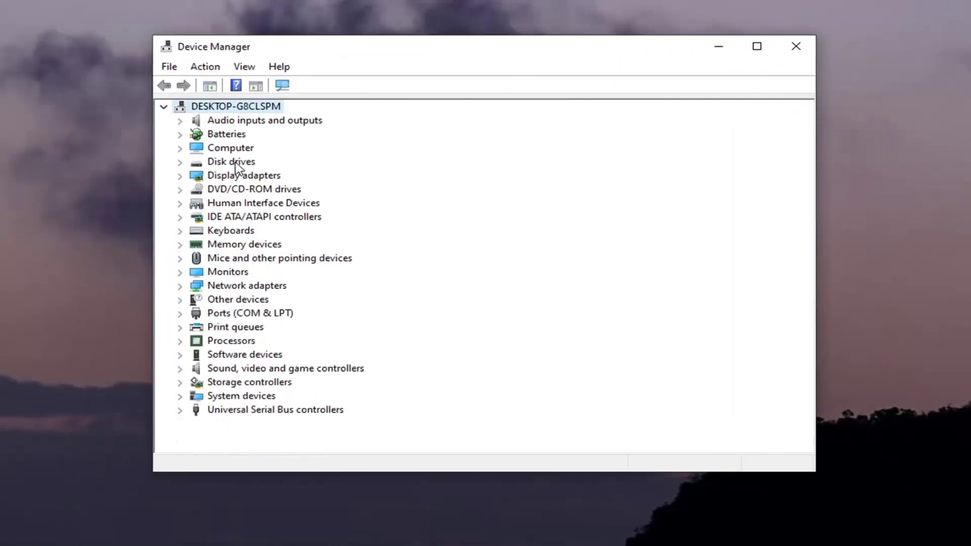
{"action": "double_click", "coordinate": [236, 174]}
{"action": "left_click", "coordinate": [236, 193]}
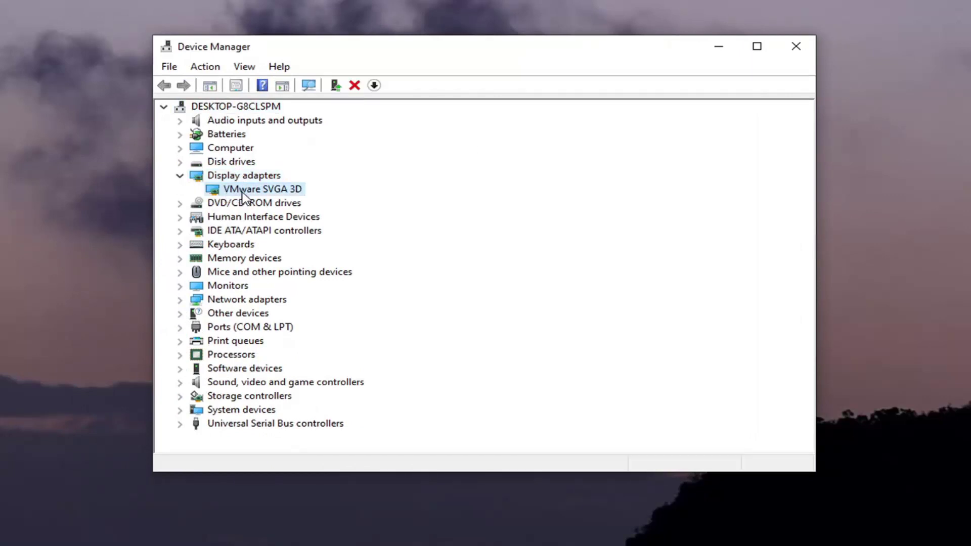
{"action": "right_click", "coordinate": [242, 194]}
{"action": "left_click", "coordinate": [312, 203]}
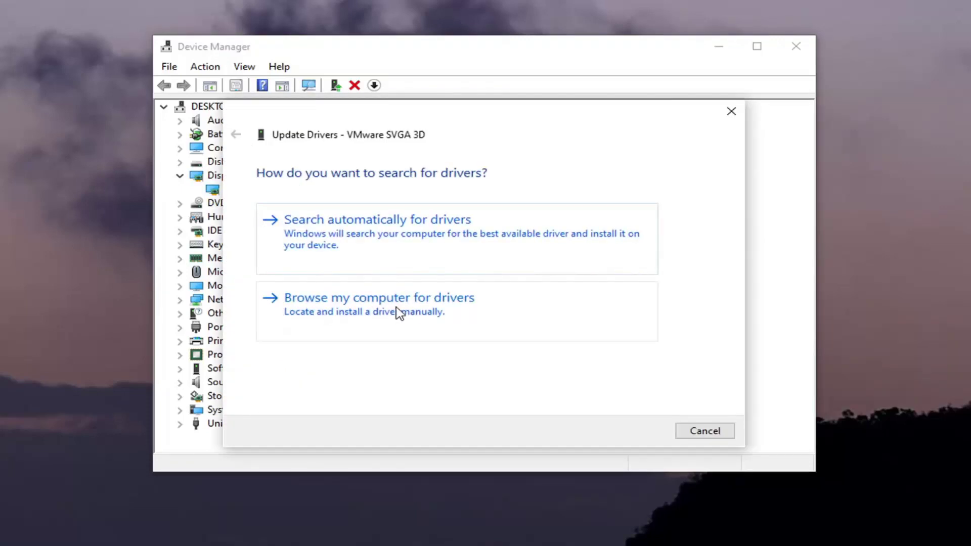
Install the VMware SVGA 3D driver from the list of available drivers, then close Device Manager.
{"action": "left_click", "coordinate": [422, 318]}
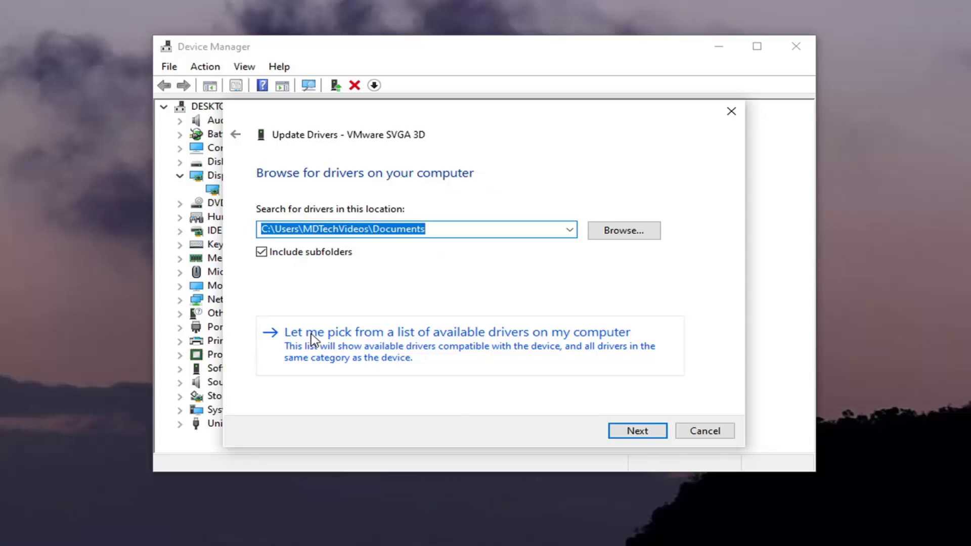
{"action": "left_click", "coordinate": [406, 343]}
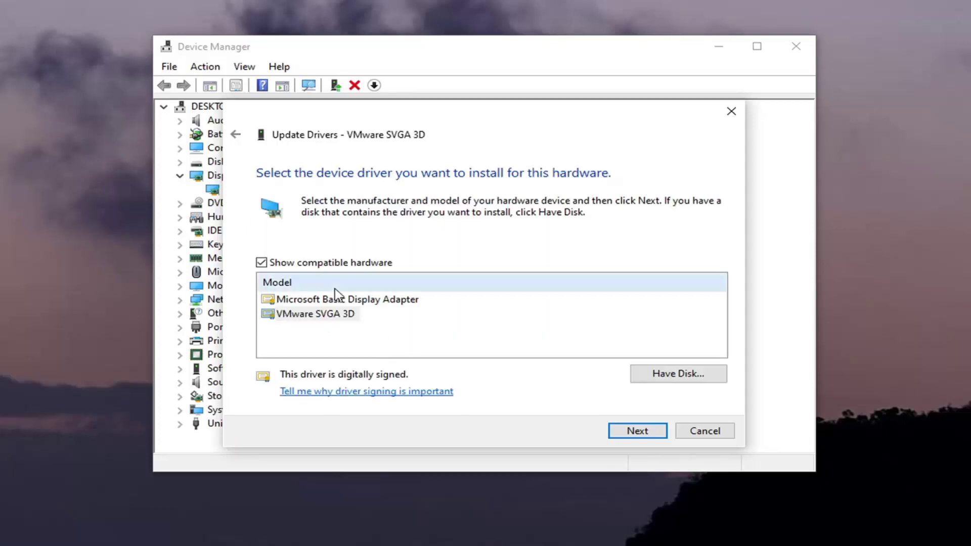
{"action": "left_click", "coordinate": [312, 314]}
{"action": "left_click_drag", "start_coordinate": [347, 112], "coordinate": [385, 89]}
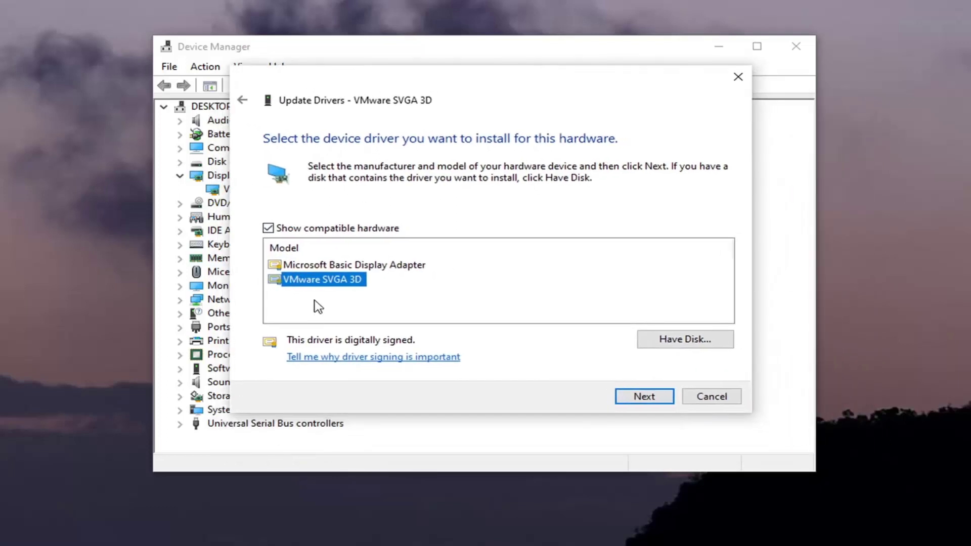
{"action": "left_click", "coordinate": [332, 267]}
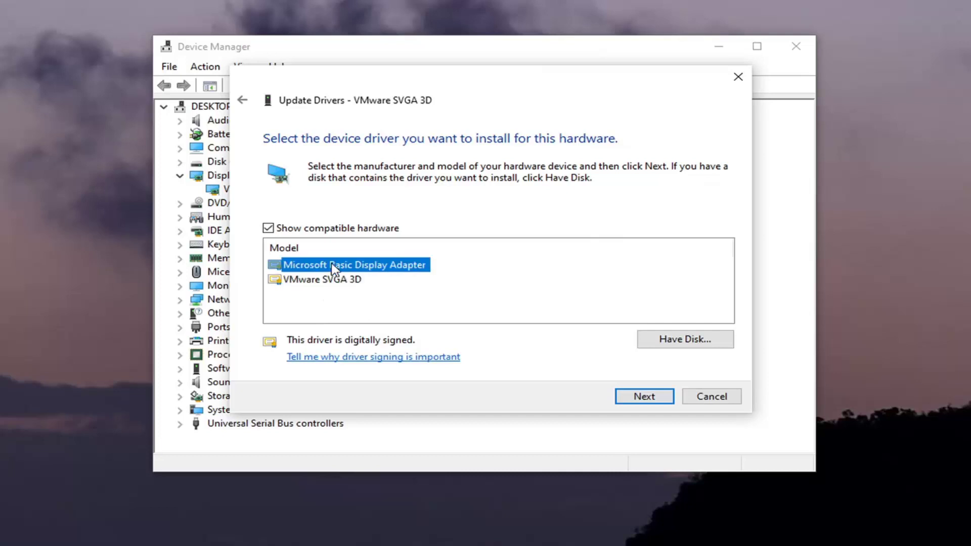
{"action": "left_click", "coordinate": [337, 282]}
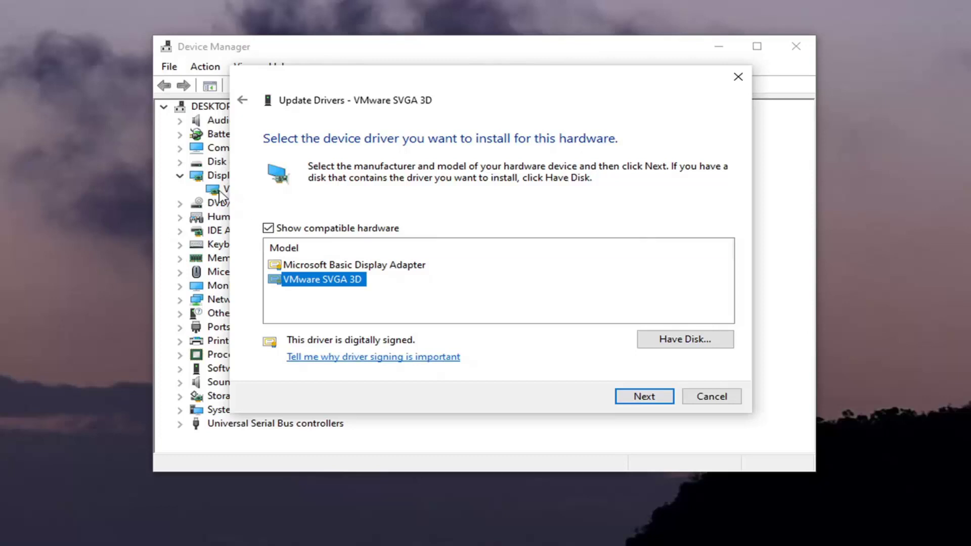
{"action": "left_click", "coordinate": [626, 397]}
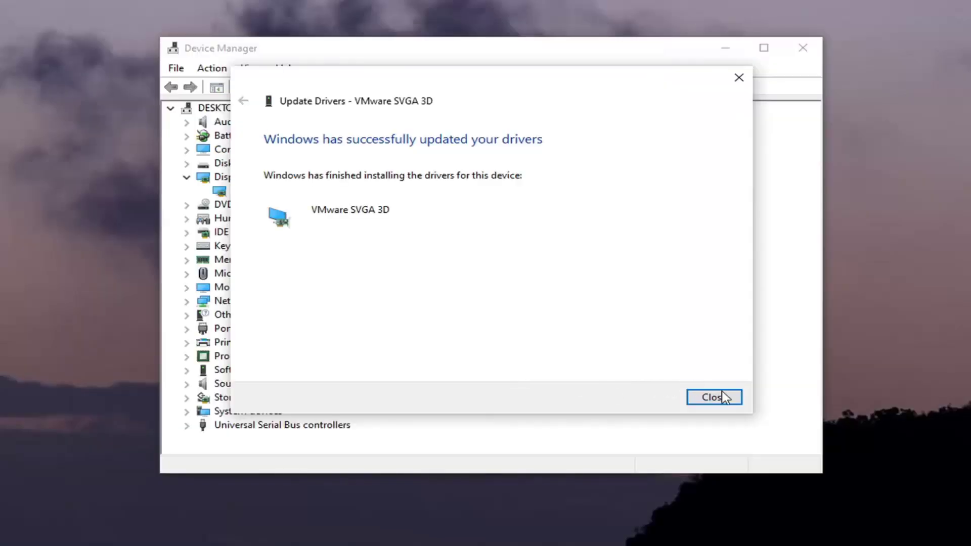
{"action": "left_click", "coordinate": [722, 396]}
{"action": "left_click", "coordinate": [803, 48]}
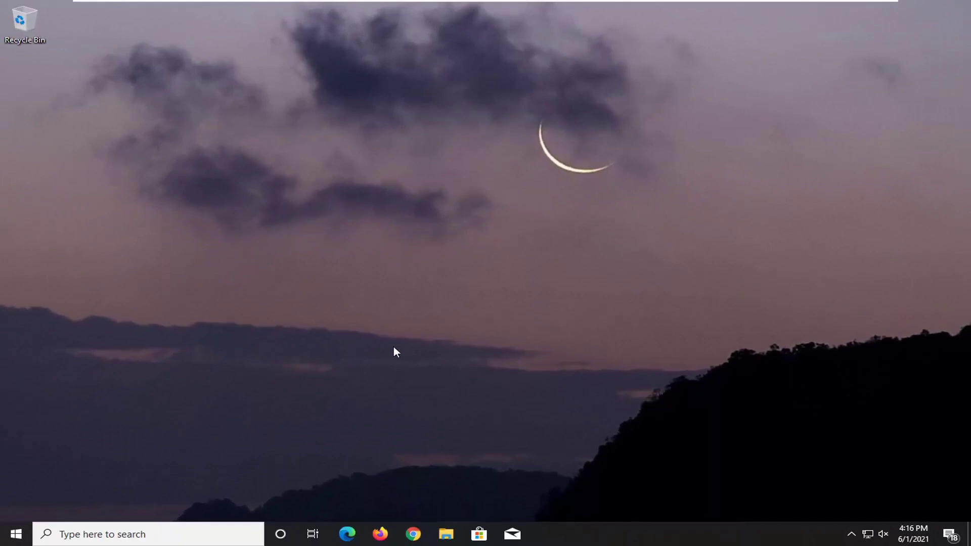
In Chrome, search Google for the suggested 'visual studio redistributable 2015 to 2019' query.
{"action": "left_click", "coordinate": [413, 535]}
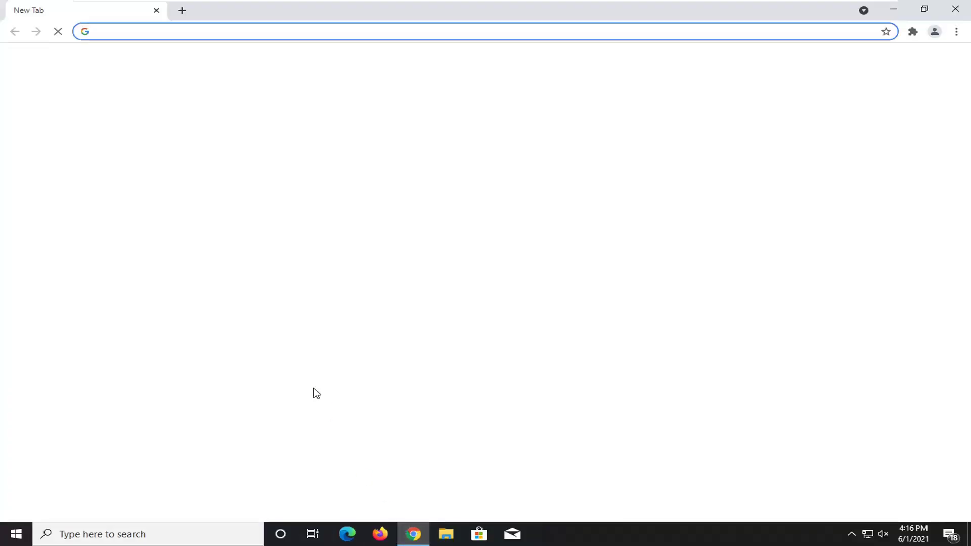
{"action": "left_click", "coordinate": [316, 247]}
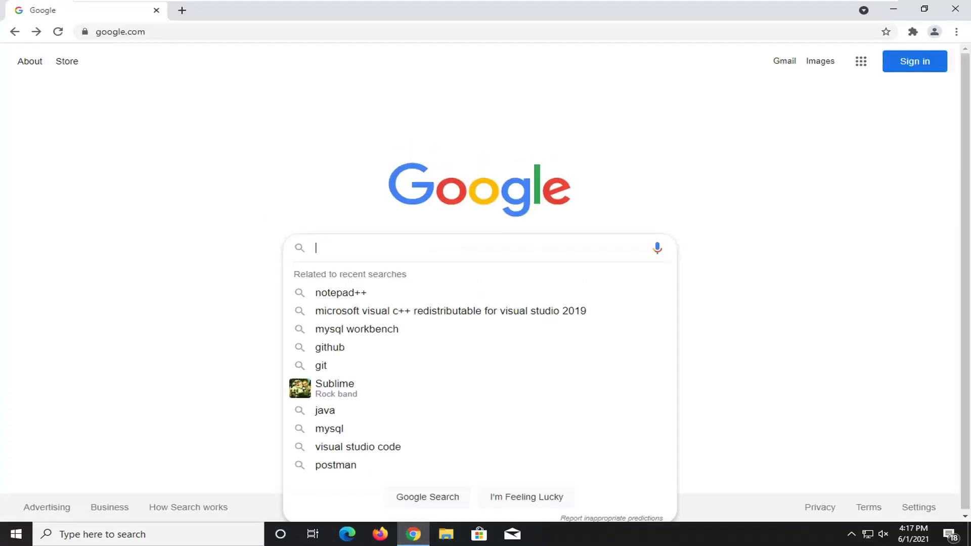
{"action": "type", "text": "visual st"}
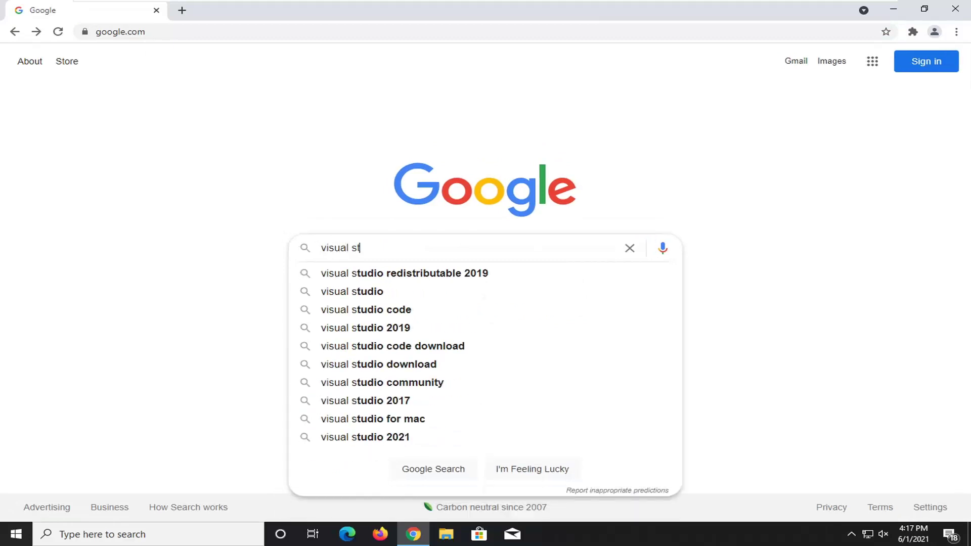
{"action": "type", "text": "udio 2015-"}
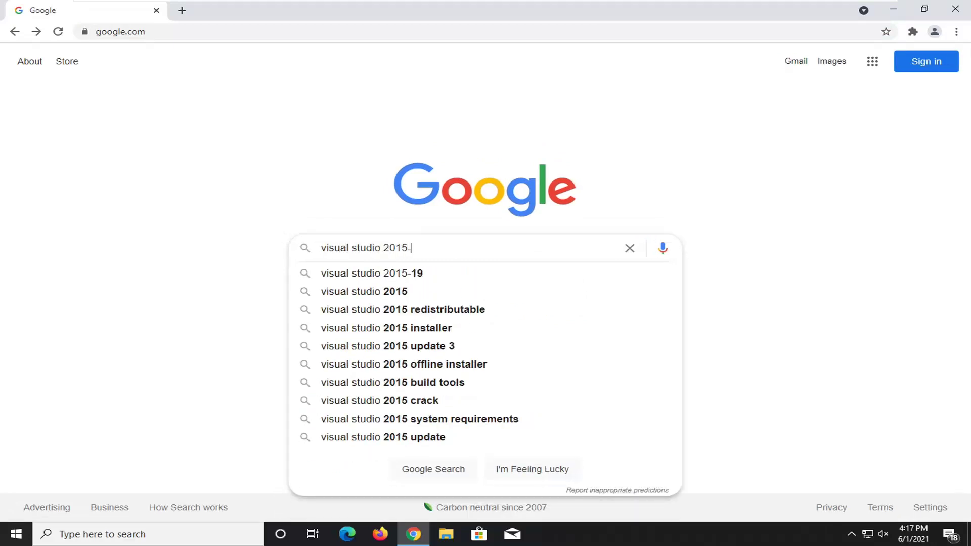
{"action": "type", "text": "2019 redis"}
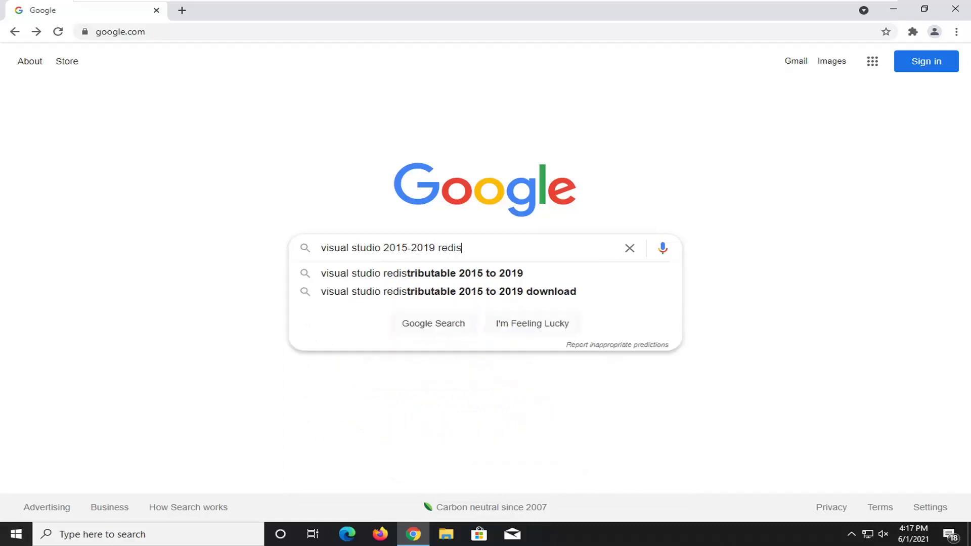
{"action": "key", "text": "Down"}
{"action": "key", "text": "Return"}
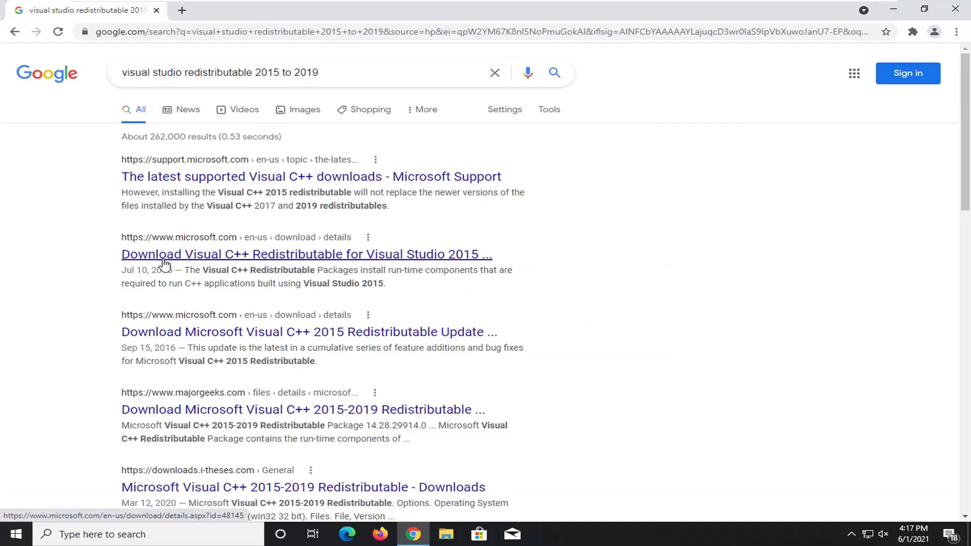
Download vc_redist.x86.exe from Microsoft's latest supported Visual C++ downloads article.
{"action": "left_click", "coordinate": [196, 178]}
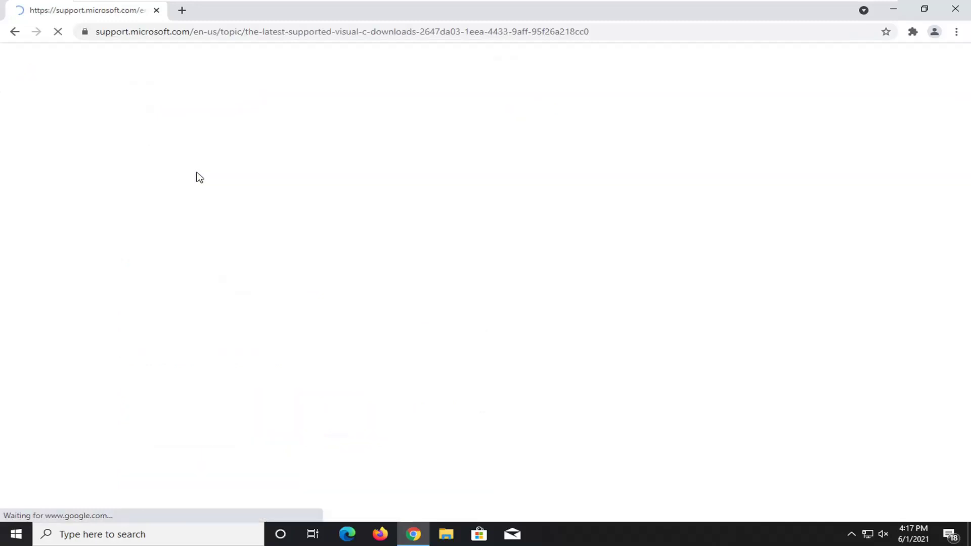
{"action": "scroll", "coordinate": [260, 207], "scroll_direction": "down", "scroll_amount": 4}
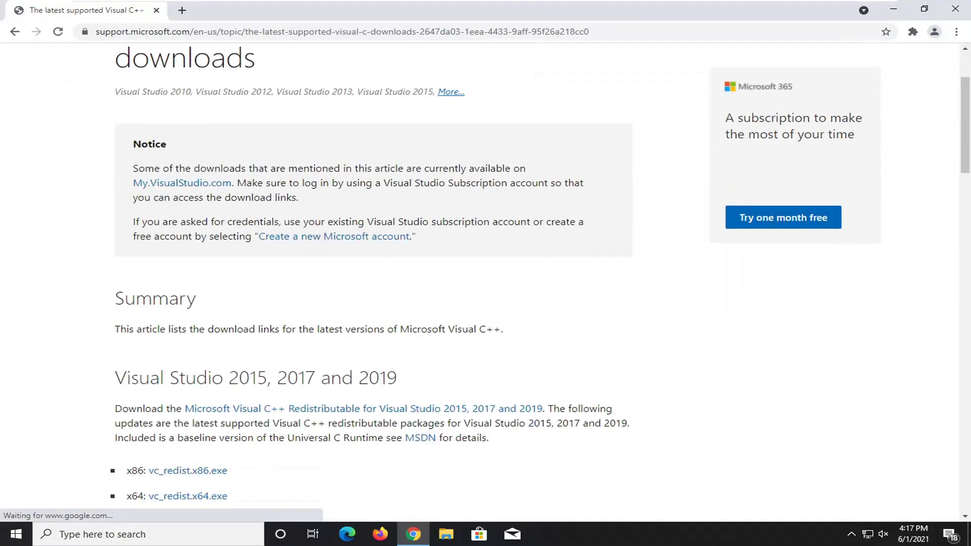
{"action": "scroll", "coordinate": [187, 336], "scroll_direction": "down", "scroll_amount": 1}
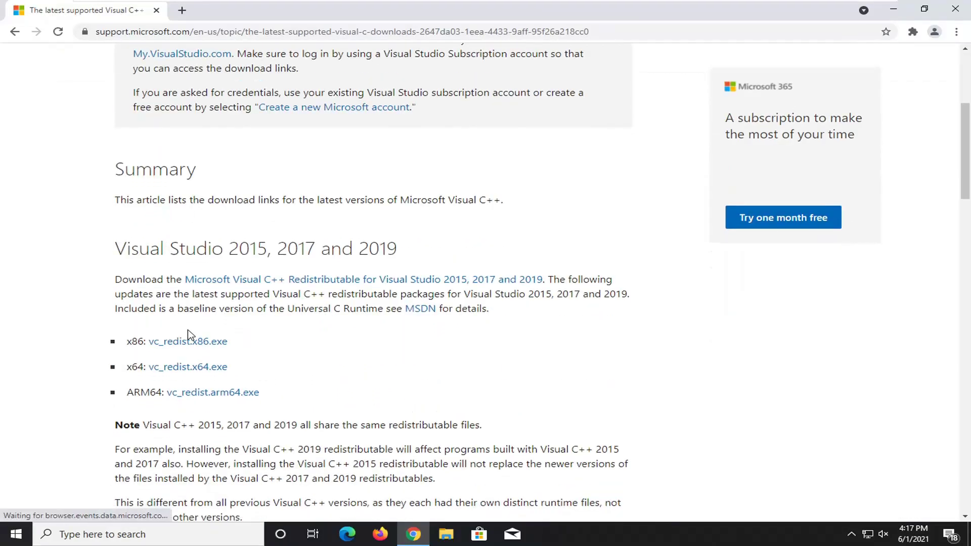
{"action": "left_click", "coordinate": [188, 288]}
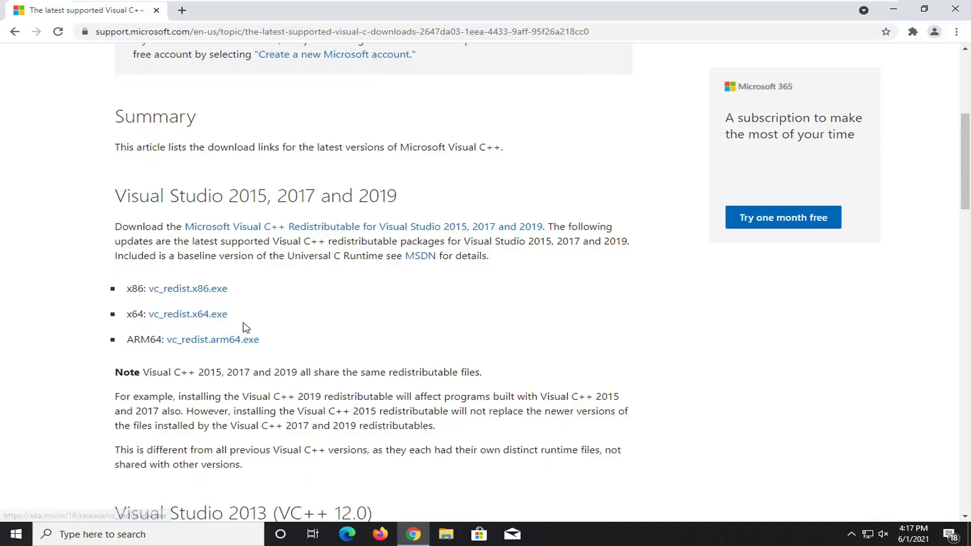
{"action": "left_click", "coordinate": [177, 294]}
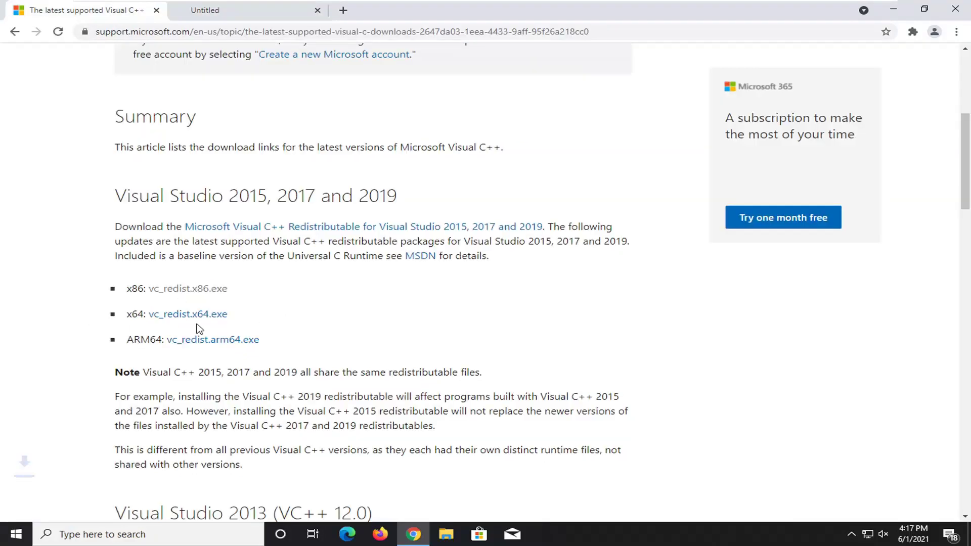
Open the downloaded VC_redist.x86.exe and minimize Chrome.
{"action": "left_click_drag", "start_coordinate": [144, 314], "coordinate": [124, 314]}
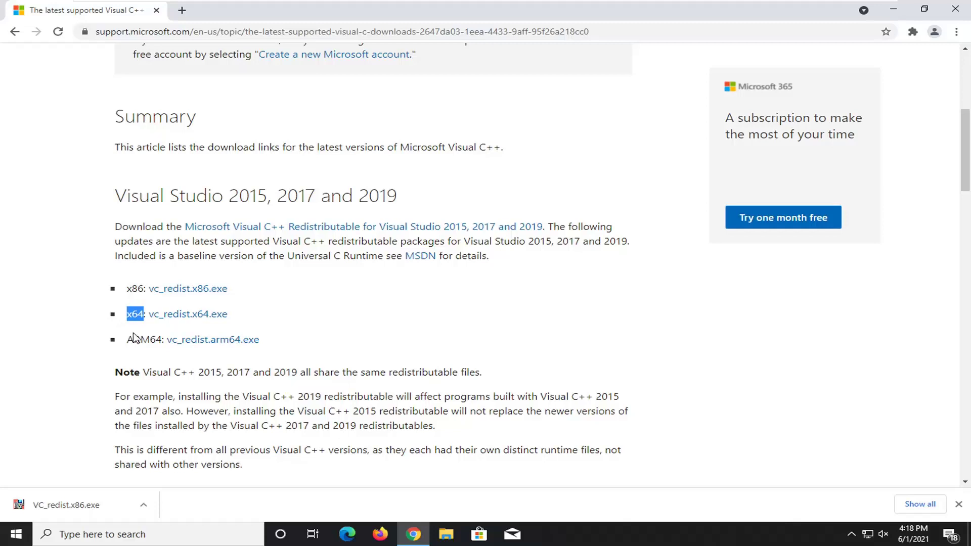
{"action": "left_click", "coordinate": [49, 342]}
{"action": "left_click", "coordinate": [48, 506]}
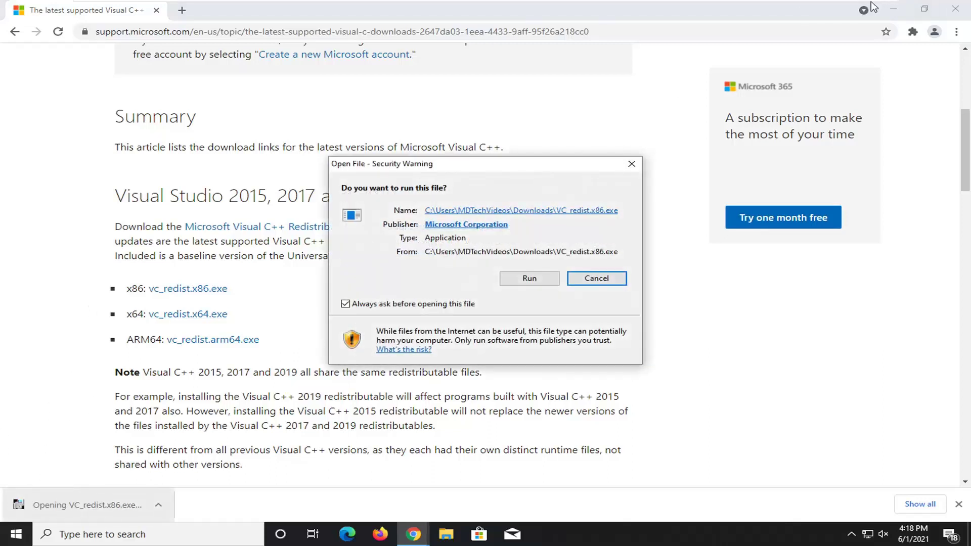
{"action": "left_click", "coordinate": [893, 9]}
Run the installer, accept the license, install Visual C++ 2015-2019 x86 with admin approval, and restart.
{"action": "left_click", "coordinate": [529, 279]}
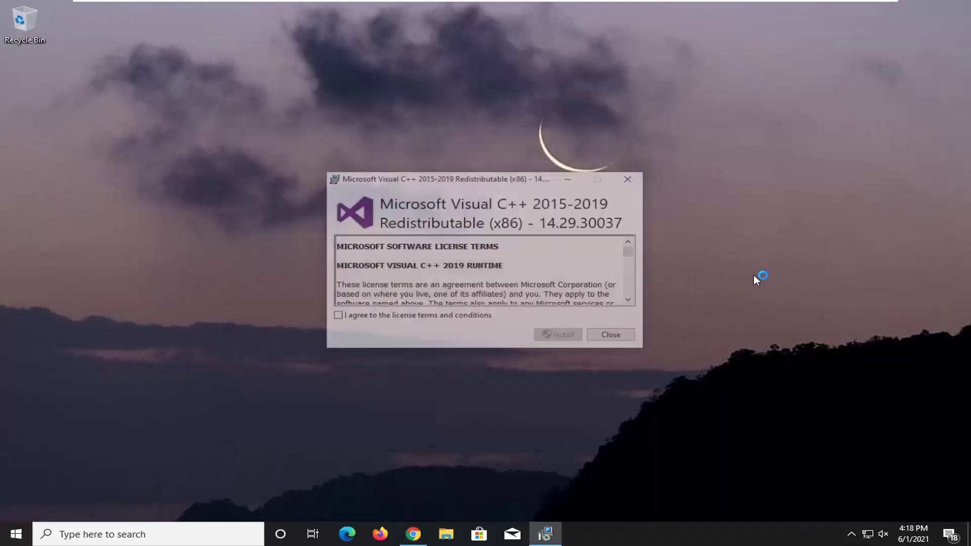
{"action": "left_click", "coordinate": [359, 323]}
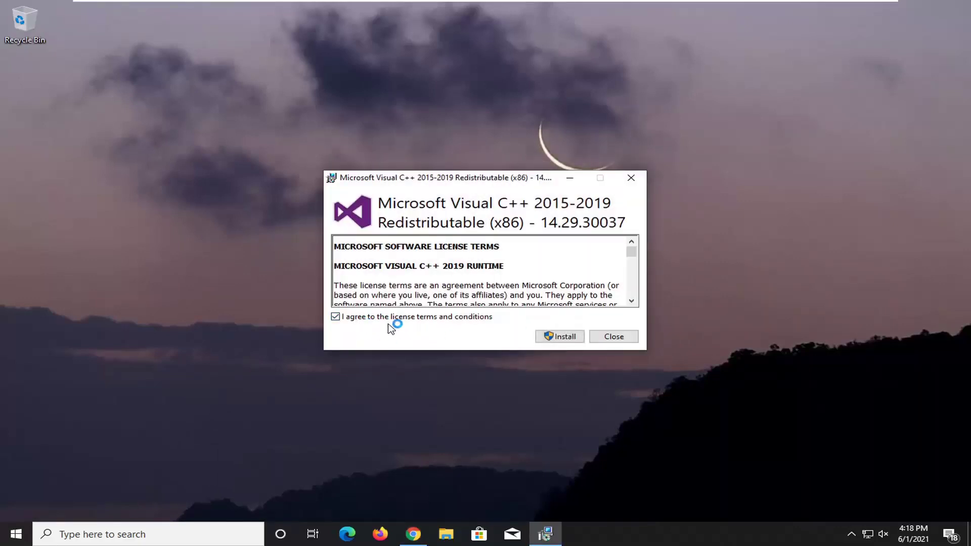
{"action": "left_click", "coordinate": [547, 338]}
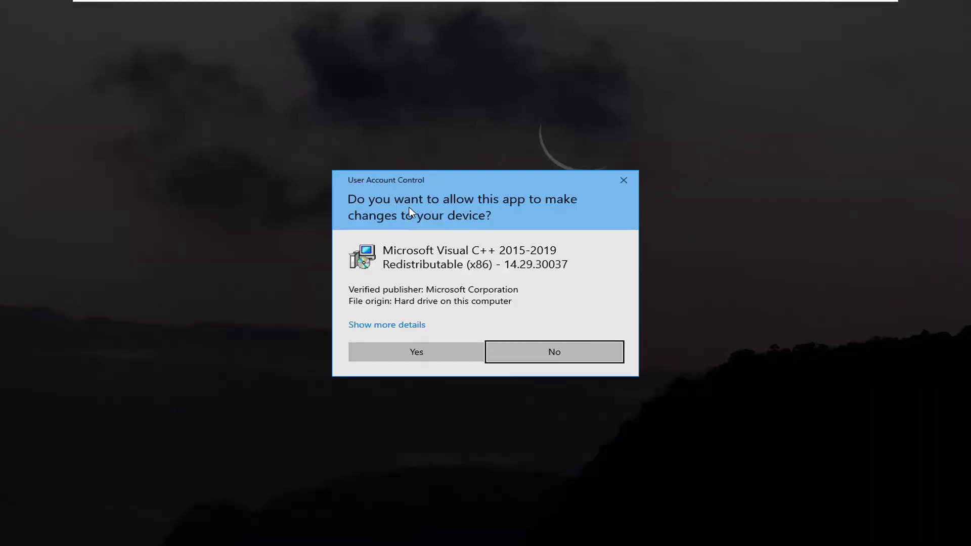
{"action": "left_click", "coordinate": [396, 349]}
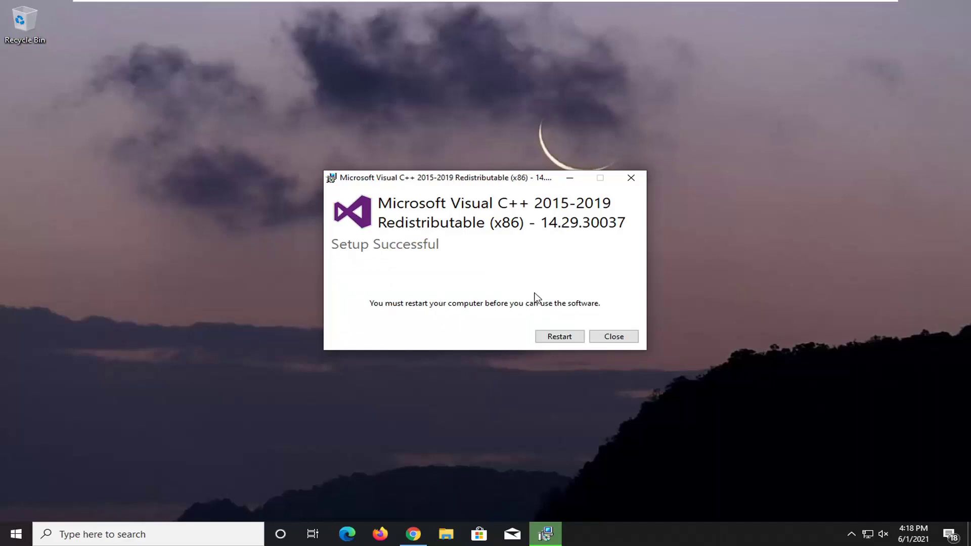
{"action": "left_click", "coordinate": [557, 338]}
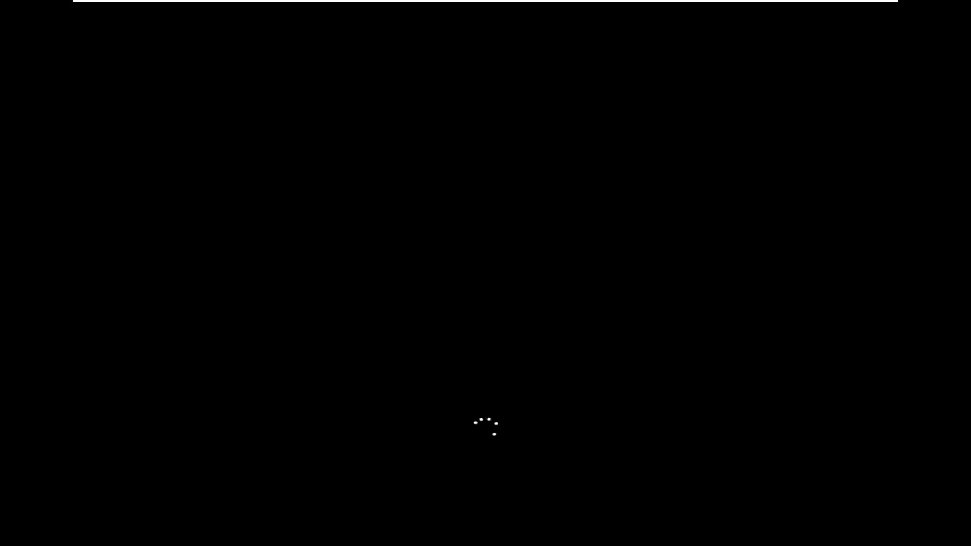
Press Enter at the sign-in screen to log back in to Windows.
{"action": "key", "text": "Return"}
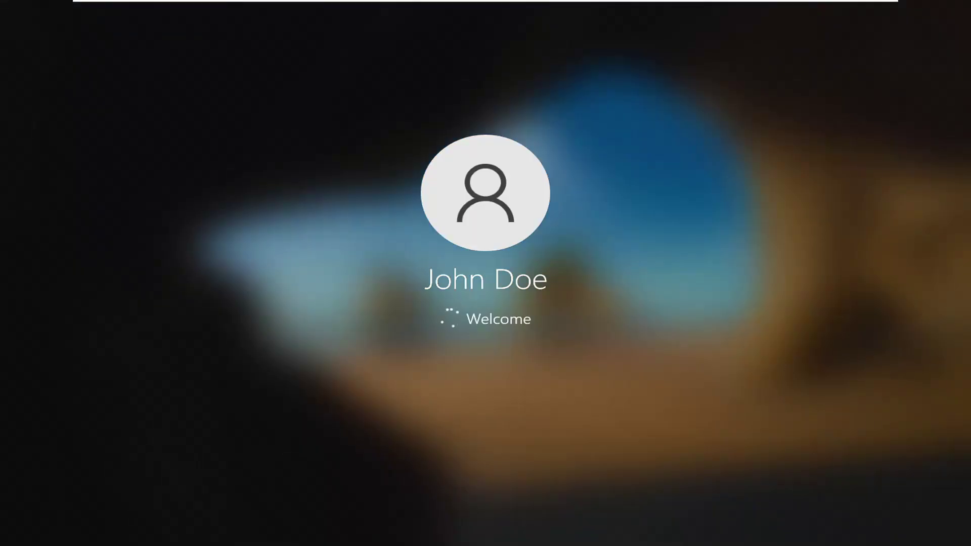